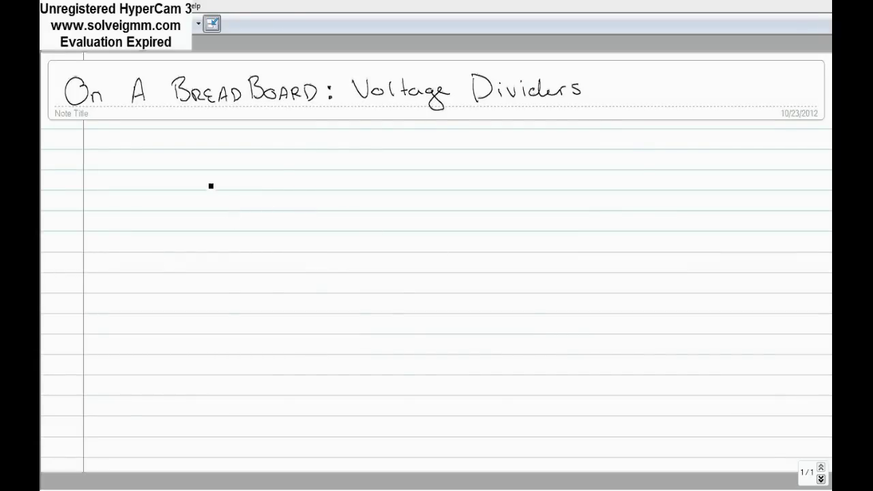
# Draw the battery's long plate below the note title
pyautogui.moveTo(180, 208)
pyautogui.mouseDown()
pyautogui.moveTo(137, 210)
pyautogui.moveTo(168, 218)
pyautogui.moveTo(157, 161)
pyautogui.moveTo(241, 153)
pyautogui.moveTo(258, 276)
pyautogui.moveTo(167, 277)
pyautogui.mouseUp()
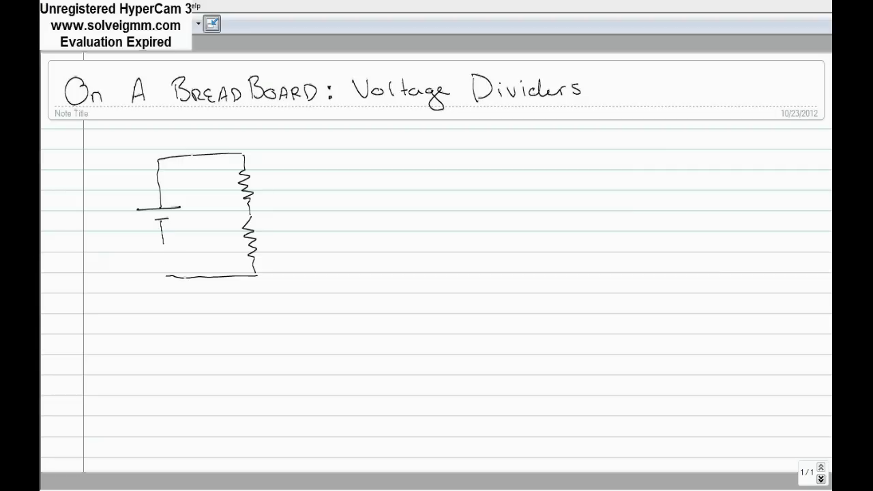
# Wire the battery to the bottom wire and add the top and middle output terminals
pyautogui.moveTo(162, 242); pyautogui.dragTo(167, 276)
pyautogui.moveTo(246, 155); pyautogui.dragTo(279, 150)
pyautogui.moveTo(279, 206); pyautogui.dragTo(279, 208)
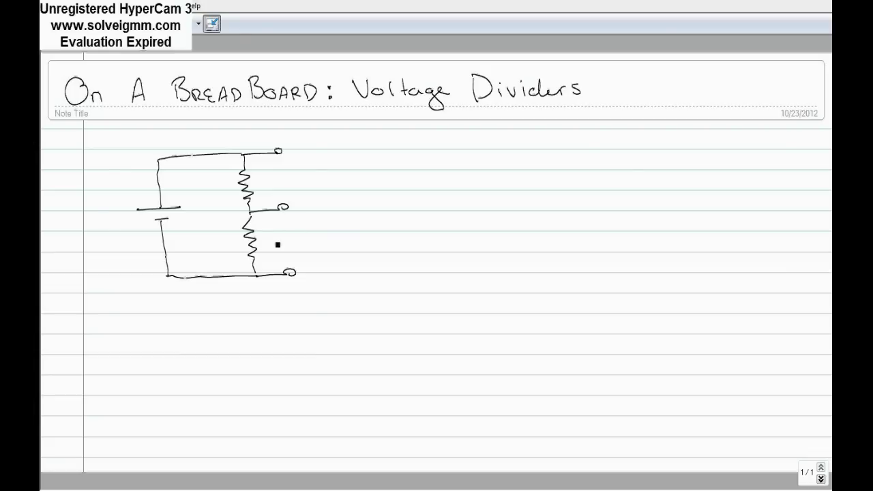
# Label the resistors R2 and R1 and the battery V, then draw the current loop marked I
pyautogui.moveTo(277, 238)
pyautogui.mouseDown()
pyautogui.moveTo(285, 252)
pyautogui.moveTo(299, 252)
pyautogui.mouseUp()
pyautogui.moveTo(266, 176); pyautogui.dragTo(286, 190)
pyautogui.moveTo(110, 212); pyautogui.dragTo(123, 212)
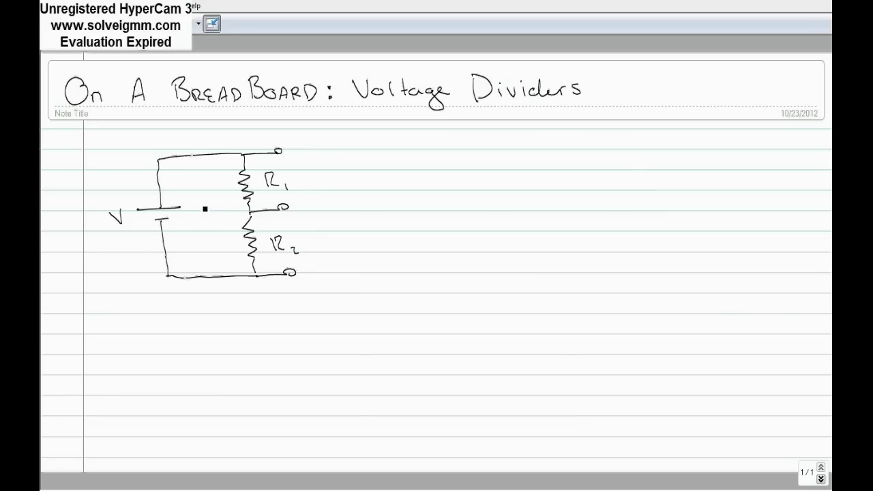
pyautogui.moveTo(221, 184)
pyautogui.mouseDown()
pyautogui.moveTo(212, 232)
pyautogui.moveTo(200, 223)
pyautogui.mouseUp()
pyautogui.moveTo(211, 206)
pyautogui.mouseDown()
pyautogui.moveTo(220, 205)
pyautogui.moveTo(217, 220)
pyautogui.mouseUp()
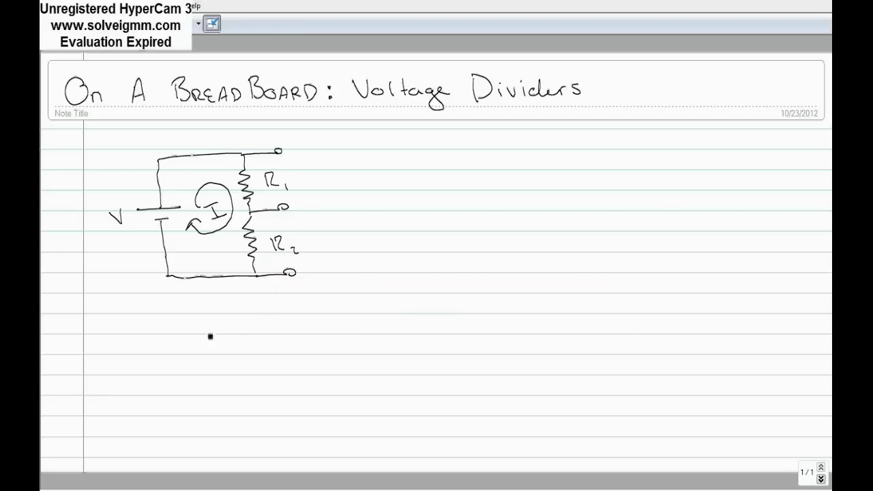
# Write ΣV = 0 = V − (IR1 + IR2) with a brace labelled 'in a loop'
pyautogui.moveTo(212, 335)
pyautogui.mouseDown()
pyautogui.moveTo(193, 328)
pyautogui.moveTo(215, 347)
pyautogui.moveTo(285, 334)
pyautogui.moveTo(277, 341)
pyautogui.mouseUp()
pyautogui.moveTo(184, 364)
pyautogui.mouseDown()
pyautogui.moveTo(230, 373)
pyautogui.moveTo(317, 360)
pyautogui.mouseUp()
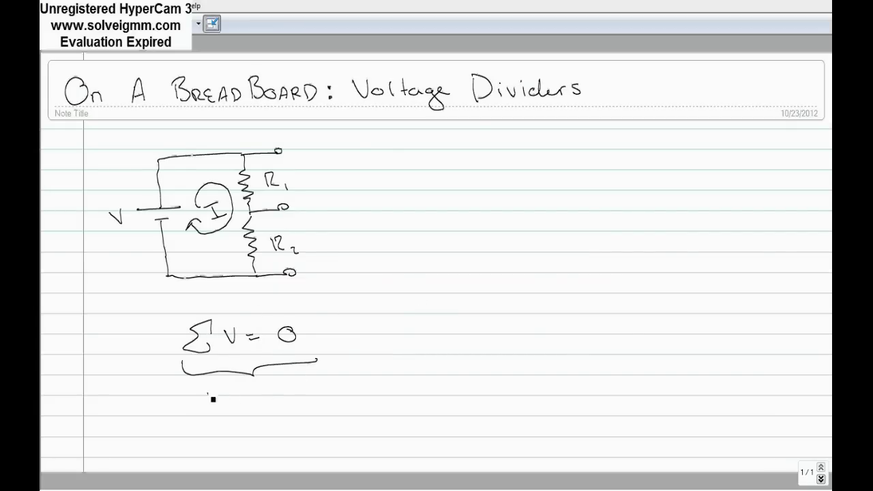
pyautogui.moveTo(213, 399)
pyautogui.mouseDown()
pyautogui.moveTo(312, 401)
pyautogui.moveTo(324, 390)
pyautogui.mouseUp()
pyautogui.moveTo(325, 333); pyautogui.dragTo(337, 333)
pyautogui.moveTo(326, 339)
pyautogui.mouseDown()
pyautogui.moveTo(380, 328)
pyautogui.moveTo(434, 347)
pyautogui.moveTo(461, 324)
pyautogui.mouseUp()
pyautogui.moveTo(452, 326)
pyautogui.mouseDown()
pyautogui.moveTo(455, 345)
pyautogui.moveTo(479, 345)
pyautogui.moveTo(552, 322)
pyautogui.mouseUp()
pyautogui.moveTo(546, 323)
pyautogui.mouseDown()
pyautogui.moveTo(545, 339)
pyautogui.moveTo(564, 339)
pyautogui.mouseUp()
pyautogui.moveTo(564, 323); pyautogui.dragTo(590, 345)
pyautogui.moveTo(603, 315); pyautogui.dragTo(604, 346)
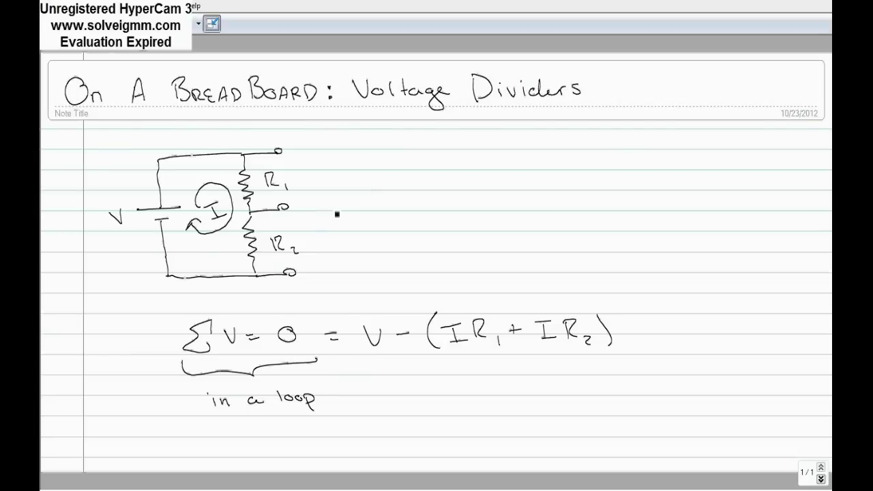
# Write V = IR beside the circuit with arrows pointing down to the equation
pyautogui.moveTo(384, 166); pyautogui.dragTo(417, 175)
pyautogui.moveTo(407, 181)
pyautogui.mouseDown()
pyautogui.moveTo(450, 167)
pyautogui.moveTo(441, 187)
pyautogui.mouseUp()
pyautogui.moveTo(432, 188); pyautogui.dragTo(463, 184)
pyautogui.moveTo(465, 164)
pyautogui.mouseDown()
pyautogui.moveTo(483, 181)
pyautogui.moveTo(460, 242)
pyautogui.moveTo(462, 298)
pyautogui.moveTo(469, 290)
pyautogui.mouseUp()
pyautogui.moveTo(462, 202); pyautogui.dragTo(533, 275)
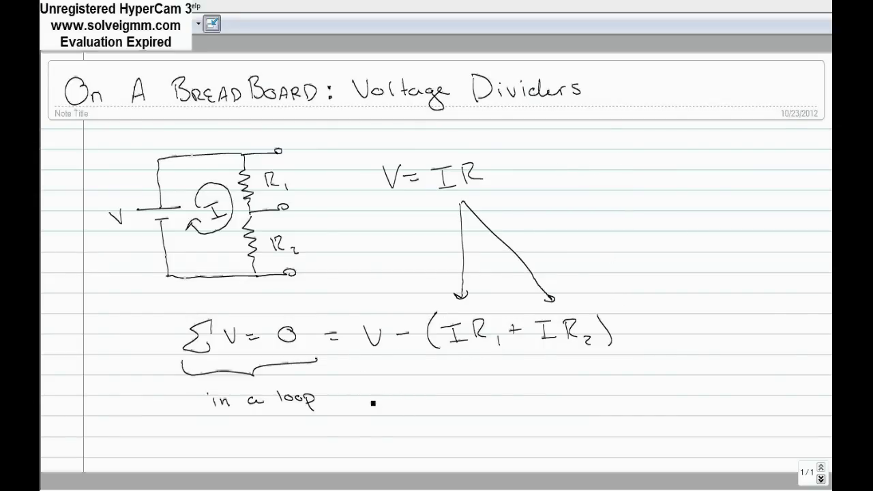
# Write the simplified result V = I(R1 + R2) next to 'in a loop'
pyautogui.moveTo(372, 396); pyautogui.dragTo(412, 403)
pyautogui.moveTo(404, 410); pyautogui.dragTo(453, 395)
pyautogui.moveTo(448, 397)
pyautogui.mouseDown()
pyautogui.moveTo(448, 419)
pyautogui.moveTo(461, 418)
pyautogui.mouseUp()
pyautogui.moveTo(483, 391)
pyautogui.mouseDown()
pyautogui.moveTo(482, 422)
pyautogui.moveTo(495, 417)
pyautogui.mouseUp()
pyautogui.moveTo(496, 395)
pyautogui.mouseDown()
pyautogui.moveTo(519, 420)
pyautogui.moveTo(540, 406)
pyautogui.mouseUp()
pyautogui.moveTo(535, 401)
pyautogui.mouseDown()
pyautogui.moveTo(535, 413)
pyautogui.moveTo(570, 409)
pyautogui.moveTo(587, 418)
pyautogui.mouseUp()
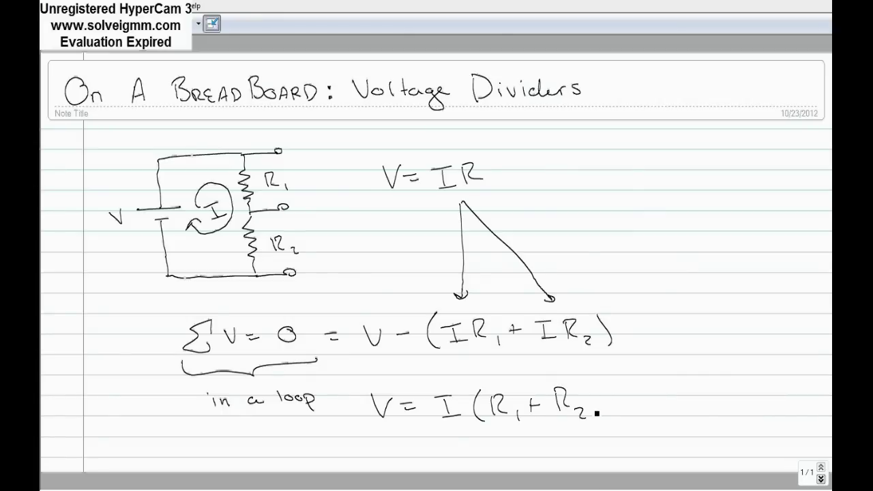
pyautogui.moveTo(593, 381); pyautogui.dragTo(597, 420)
# Lasso-select the V = I(R1 + R2) equation and copy it
pyautogui.moveTo(365, 374)
pyautogui.mouseDown()
pyautogui.moveTo(468, 376)
pyautogui.moveTo(613, 446)
pyautogui.moveTo(371, 443)
pyautogui.moveTo(349, 409)
pyautogui.mouseUp()
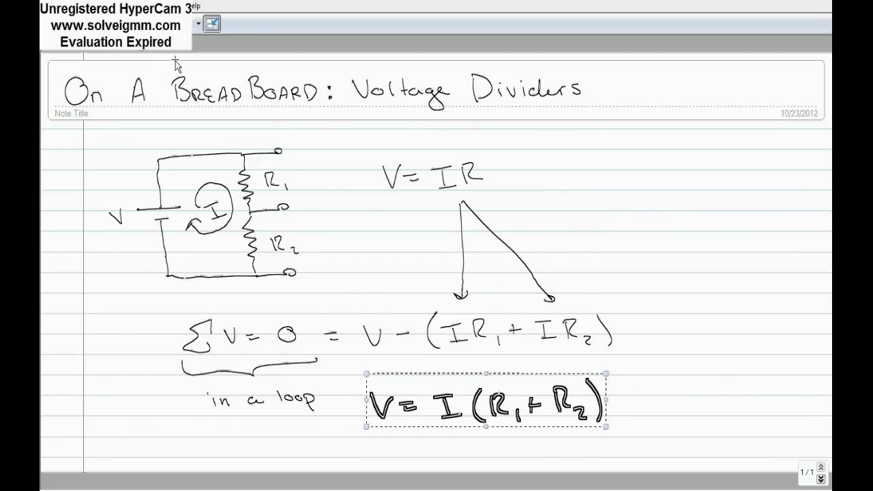
pyautogui.rightClick(420, 406)
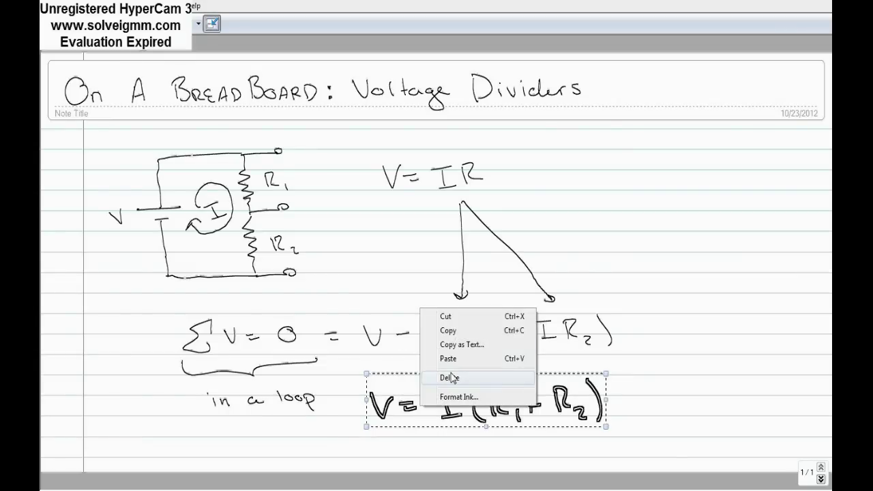
pyautogui.click(455, 332)
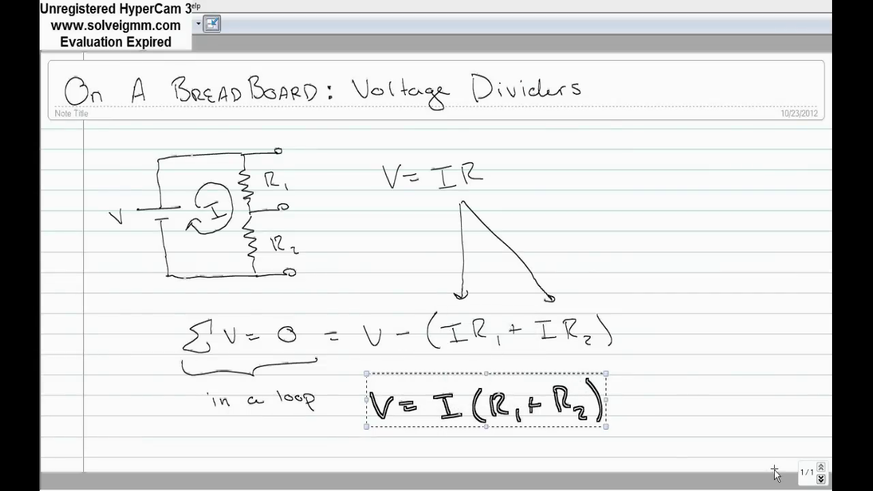
# Paste the equation onto a new page and move it to the top
pyautogui.click(821, 480)
pyautogui.rightClick(297, 149)
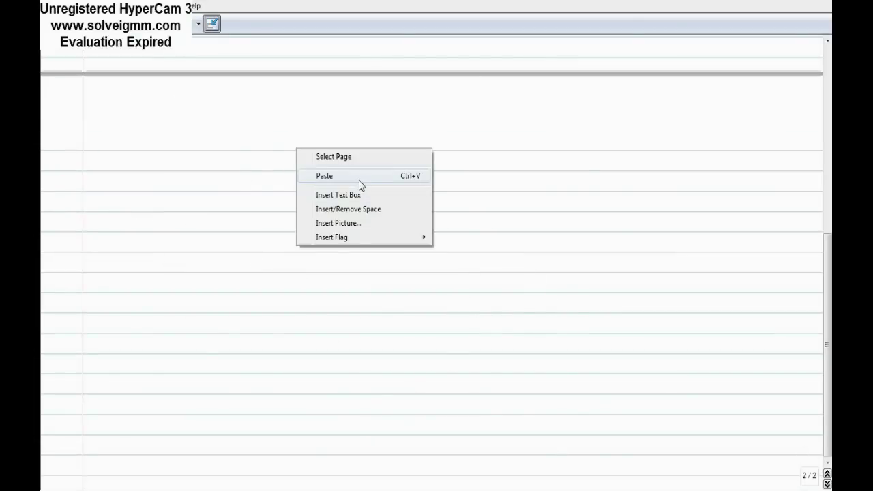
pyautogui.click(359, 179)
pyautogui.moveTo(326, 199)
pyautogui.mouseDown()
pyautogui.moveTo(253, 138)
pyautogui.moveTo(193, 134)
pyautogui.moveTo(200, 146)
pyautogui.mouseUp()
pyautogui.click(177, 24)
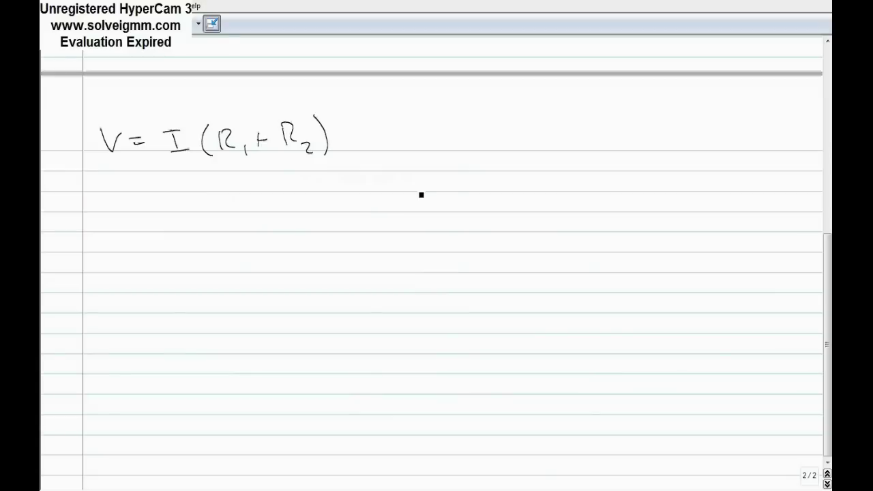
# Write the given values V = 5v, R1 = 100Ω and R2 = 100Ω at the right
pyautogui.moveTo(398, 104)
pyautogui.mouseDown()
pyautogui.moveTo(439, 116)
pyautogui.moveTo(464, 107)
pyautogui.mouseUp()
pyautogui.moveTo(406, 141); pyautogui.dragTo(407, 156)
pyautogui.moveTo(405, 141)
pyautogui.mouseDown()
pyautogui.moveTo(473, 150)
pyautogui.moveTo(528, 143)
pyautogui.mouseUp()
pyautogui.moveTo(411, 183)
pyautogui.mouseDown()
pyautogui.moveTo(412, 198)
pyautogui.moveTo(424, 198)
pyautogui.mouseUp()
pyautogui.moveTo(435, 193)
pyautogui.mouseDown()
pyautogui.moveTo(448, 200)
pyautogui.moveTo(501, 178)
pyautogui.moveTo(553, 174)
pyautogui.mouseUp()
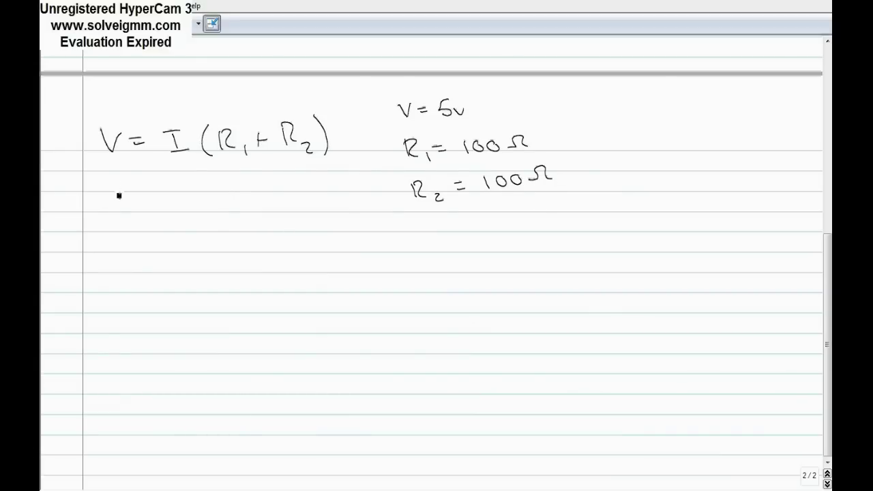
# Write the substituted equation 5 = I(100 + 100) below the formula
pyautogui.moveTo(120, 190)
pyautogui.mouseDown()
pyautogui.moveTo(103, 208)
pyautogui.moveTo(154, 195)
pyautogui.mouseUp()
pyautogui.moveTo(143, 202)
pyautogui.mouseDown()
pyautogui.moveTo(194, 193)
pyautogui.moveTo(187, 211)
pyautogui.mouseUp()
pyautogui.moveTo(180, 212); pyautogui.dragTo(331, 200)
pyautogui.moveTo(341, 188); pyautogui.dragTo(341, 208)
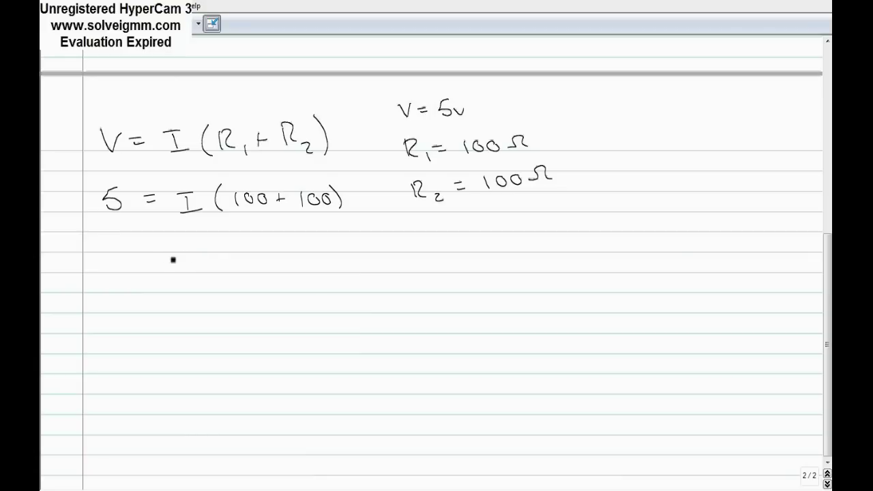
# Solve for the current as I = 5/200 = 1/40 A
pyautogui.moveTo(150, 255); pyautogui.dragTo(175, 253)
pyautogui.moveTo(168, 255)
pyautogui.mouseDown()
pyautogui.moveTo(169, 271)
pyautogui.moveTo(184, 272)
pyautogui.mouseUp()
pyautogui.moveTo(199, 258); pyautogui.dragTo(209, 258)
pyautogui.moveTo(200, 266); pyautogui.dragTo(206, 265)
pyautogui.moveTo(246, 235); pyautogui.dragTo(243, 246)
pyautogui.moveTo(246, 233)
pyautogui.mouseDown()
pyautogui.moveTo(268, 252)
pyautogui.moveTo(250, 274)
pyautogui.moveTo(268, 266)
pyautogui.mouseUp()
pyautogui.moveTo(282, 255); pyautogui.dragTo(320, 248)
pyautogui.moveTo(312, 254)
pyautogui.mouseDown()
pyautogui.moveTo(336, 252)
pyautogui.moveTo(323, 272)
pyautogui.mouseUp()
pyautogui.moveTo(335, 262); pyautogui.dragTo(370, 259)
pyautogui.moveTo(359, 254); pyautogui.dragTo(368, 253)
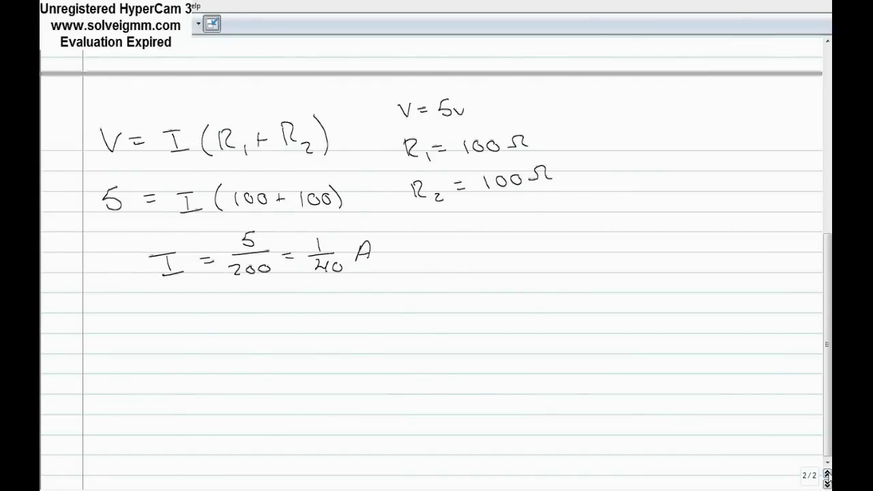
pyautogui.scroll(5, 170, 235)
# On page 2, write V = IR with the IR1 and IR2 terms below it
pyautogui.click(826, 484)
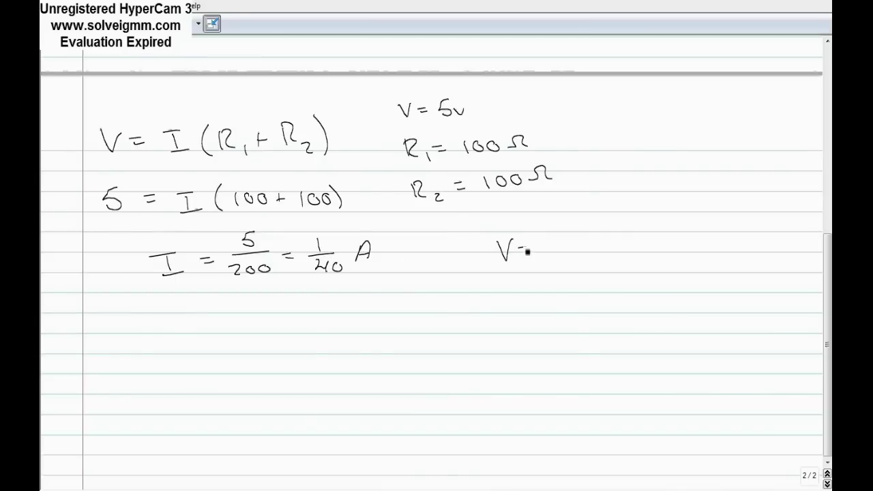
pyautogui.moveTo(521, 254); pyautogui.dragTo(531, 253)
pyautogui.moveTo(543, 243)
pyautogui.mouseDown()
pyautogui.moveTo(556, 238)
pyautogui.moveTo(584, 257)
pyautogui.mouseUp()
pyautogui.moveTo(463, 299)
pyautogui.mouseDown()
pyautogui.moveTo(481, 298)
pyautogui.moveTo(472, 321)
pyautogui.mouseUp()
pyautogui.moveTo(468, 322); pyautogui.dragTo(510, 318)
pyautogui.moveTo(516, 316); pyautogui.dragTo(516, 323)
pyautogui.moveTo(555, 295)
pyautogui.mouseDown()
pyautogui.moveTo(576, 293)
pyautogui.moveTo(566, 315)
pyautogui.moveTo(606, 313)
pyautogui.mouseUp()
pyautogui.moveTo(617, 310); pyautogui.dragTo(626, 319)
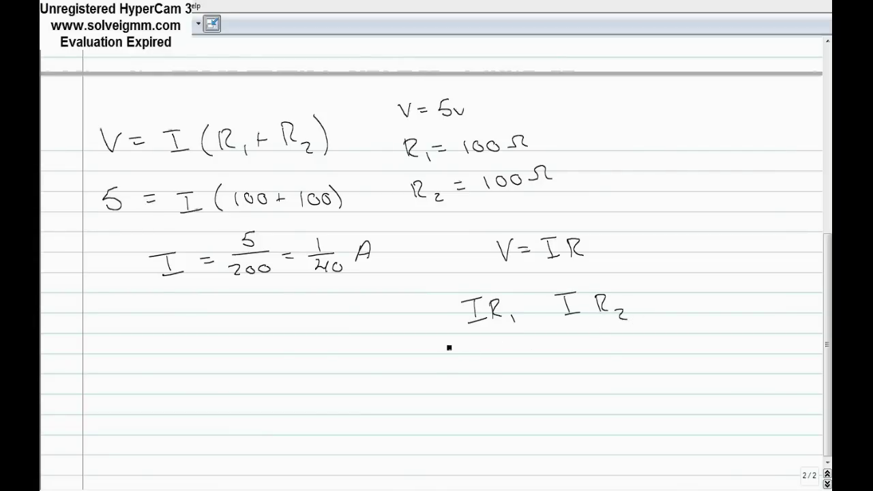
# Write 1/40(100) under both IR1 and IR2
pyautogui.moveTo(448, 344); pyautogui.dragTo(458, 357)
pyautogui.moveTo(446, 364); pyautogui.dragTo(451, 375)
pyautogui.moveTo(461, 367); pyautogui.dragTo(513, 353)
pyautogui.moveTo(517, 345); pyautogui.dragTo(517, 364)
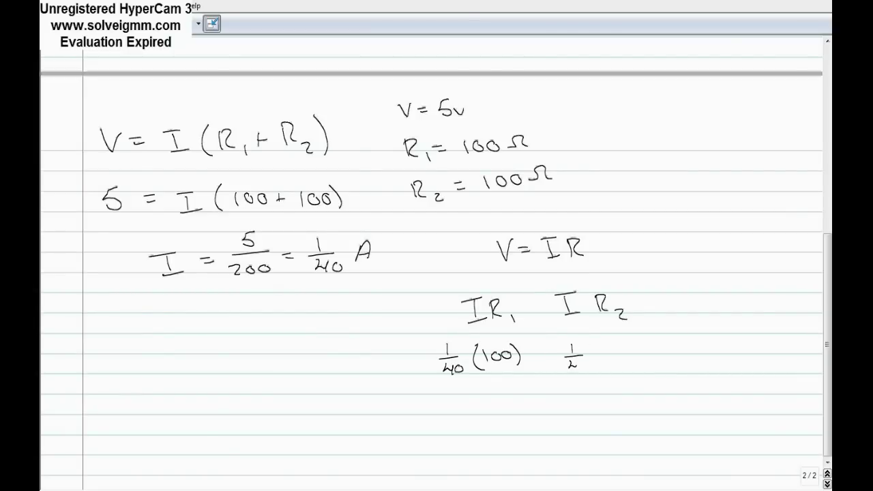
pyautogui.moveTo(608, 343)
pyautogui.mouseDown()
pyautogui.moveTo(607, 370)
pyautogui.moveTo(617, 363)
pyautogui.mouseUp()
pyautogui.moveTo(626, 352)
pyautogui.mouseDown()
pyautogui.moveTo(622, 360)
pyautogui.moveTo(627, 353)
pyautogui.mouseUp()
pyautogui.moveTo(640, 352); pyautogui.dragTo(654, 368)
# Write the 2.5V result under each term, then return to page 1
pyautogui.click(488, 408)
pyautogui.moveTo(478, 401)
pyautogui.mouseDown()
pyautogui.moveTo(482, 410)
pyautogui.moveTo(506, 408)
pyautogui.mouseUp()
pyautogui.moveTo(513, 397); pyautogui.dragTo(525, 397)
pyautogui.click(611, 405)
pyautogui.moveTo(593, 395)
pyautogui.mouseDown()
pyautogui.moveTo(602, 407)
pyautogui.moveTo(631, 400)
pyautogui.mouseUp()
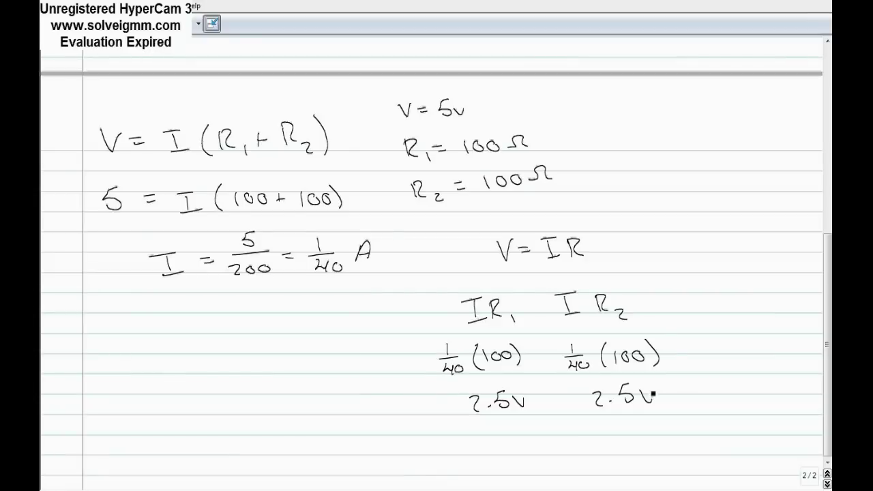
pyautogui.click(827, 473)
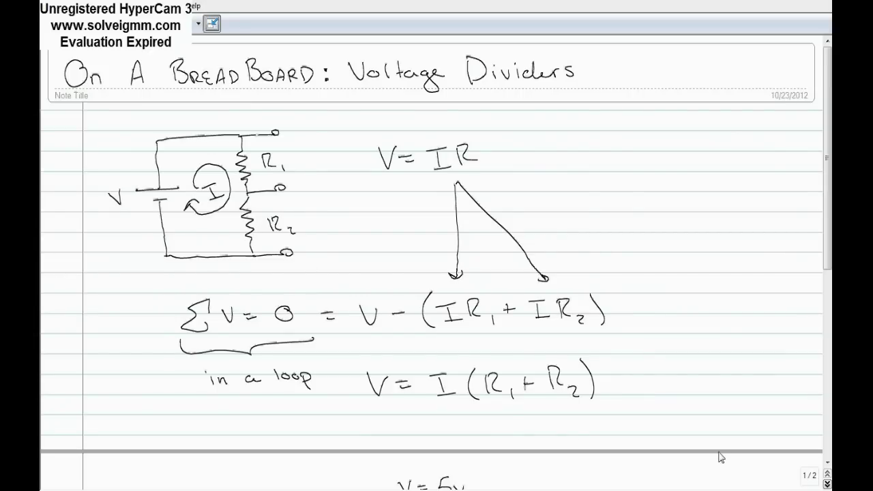
# Add a new page and paste the V=I(R1+R2) formula at its top left
pyautogui.click(827, 485)
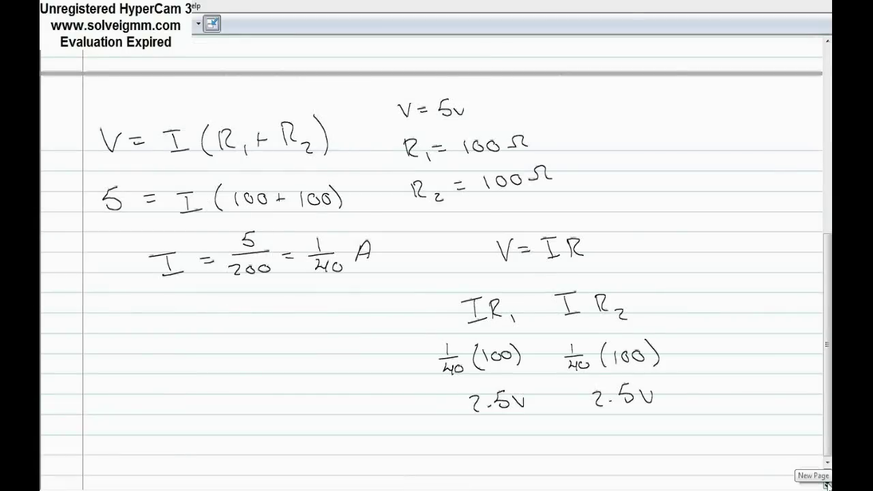
pyautogui.click(827, 484)
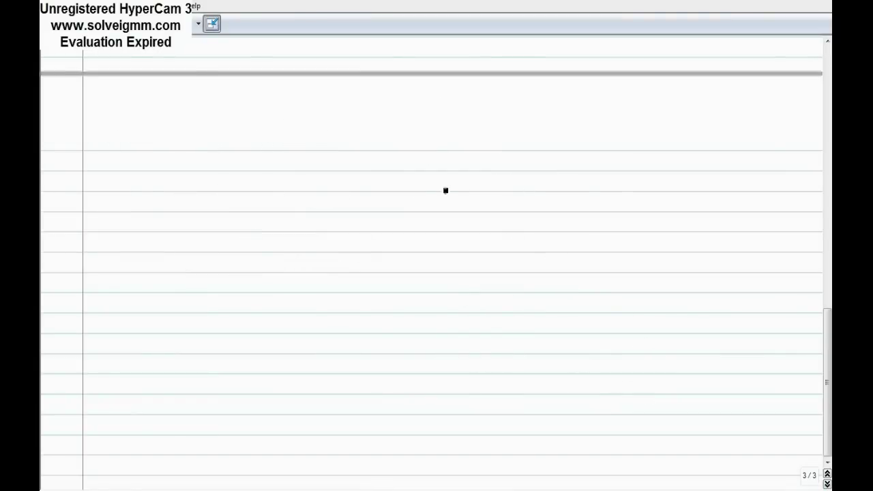
pyautogui.rightClick(250, 176)
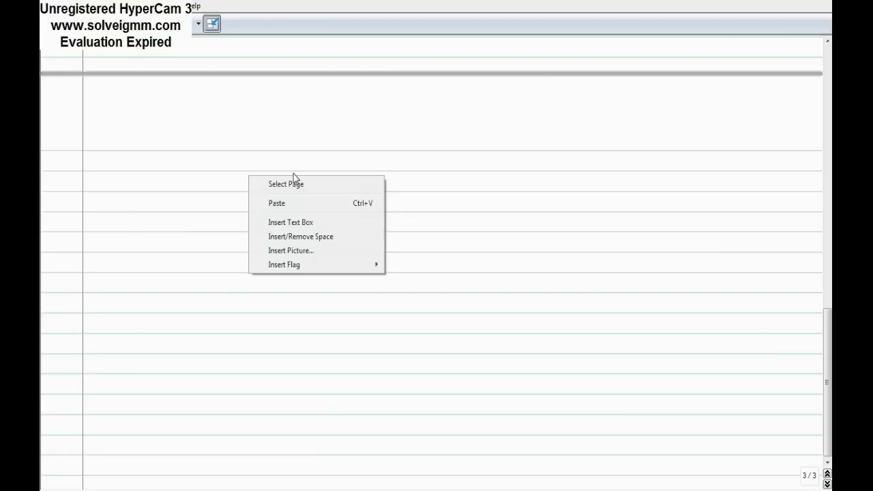
pyautogui.click(306, 206)
pyautogui.moveTo(309, 202)
pyautogui.mouseDown()
pyautogui.moveTo(161, 146)
pyautogui.moveTo(174, 148)
pyautogui.mouseUp()
pyautogui.press('Escape')
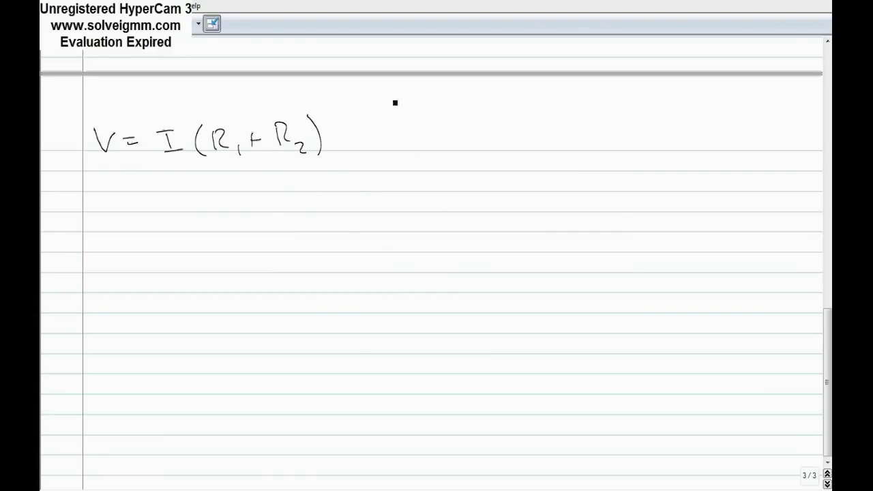
# Write the values V = 5v, R1 = 470Ω and R2 = 100Ω beside the formula
pyautogui.moveTo(386, 103); pyautogui.dragTo(418, 107)
pyautogui.moveTo(409, 111); pyautogui.dragTo(428, 115)
pyautogui.moveTo(445, 105); pyautogui.dragTo(457, 102)
pyautogui.moveTo(401, 155); pyautogui.dragTo(527, 138)
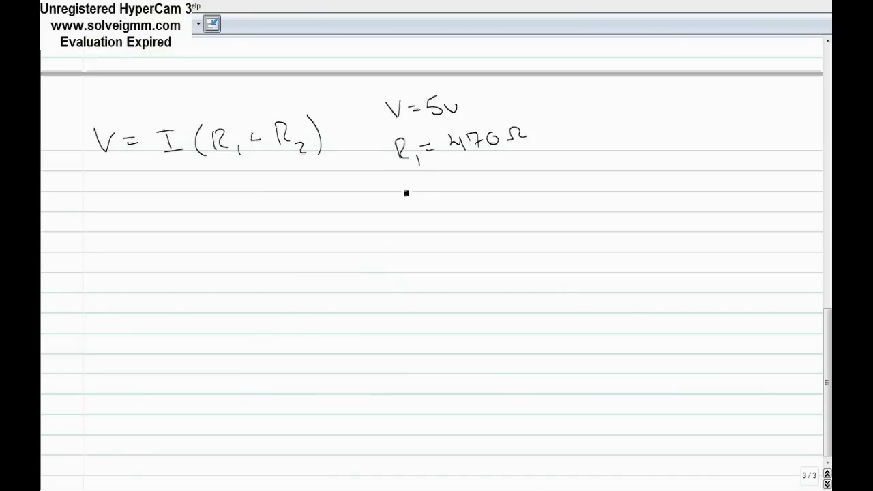
pyautogui.moveTo(411, 188); pyautogui.dragTo(435, 207)
pyautogui.moveTo(447, 189); pyautogui.dragTo(483, 190)
pyautogui.moveTo(497, 180); pyautogui.dragTo(508, 186)
pyautogui.moveTo(527, 180)
pyautogui.mouseDown()
pyautogui.moveTo(530, 165)
pyautogui.moveTo(552, 176)
pyautogui.mouseUp()
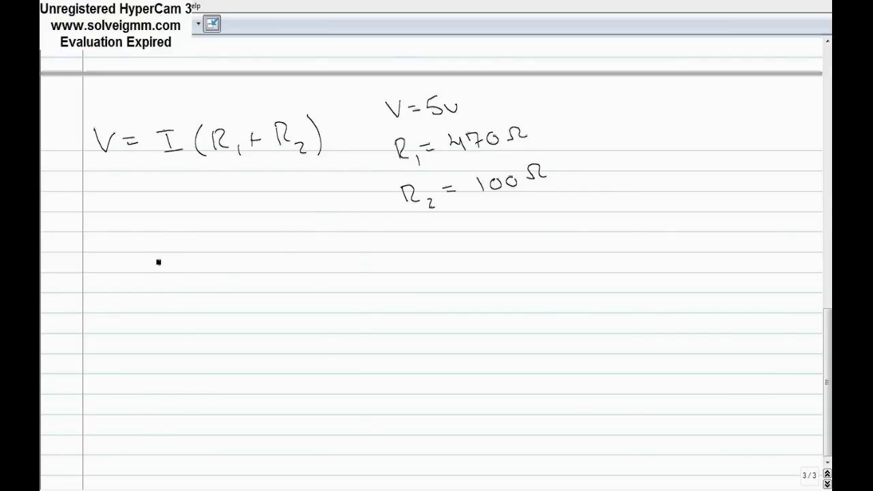
# Write the substituted equation 5 = I(100+470) below the formula
pyautogui.moveTo(172, 253)
pyautogui.mouseDown()
pyautogui.moveTo(158, 275)
pyautogui.moveTo(199, 262)
pyautogui.mouseUp()
pyautogui.moveTo(190, 267); pyautogui.dragTo(244, 254)
pyautogui.moveTo(235, 256)
pyautogui.mouseDown()
pyautogui.moveTo(236, 277)
pyautogui.moveTo(248, 276)
pyautogui.mouseUp()
pyautogui.moveTo(267, 253)
pyautogui.mouseDown()
pyautogui.moveTo(260, 277)
pyautogui.moveTo(281, 272)
pyautogui.mouseUp()
pyautogui.moveTo(293, 262)
pyautogui.mouseDown()
pyautogui.moveTo(385, 275)
pyautogui.moveTo(401, 262)
pyautogui.moveTo(423, 283)
pyautogui.mouseUp()
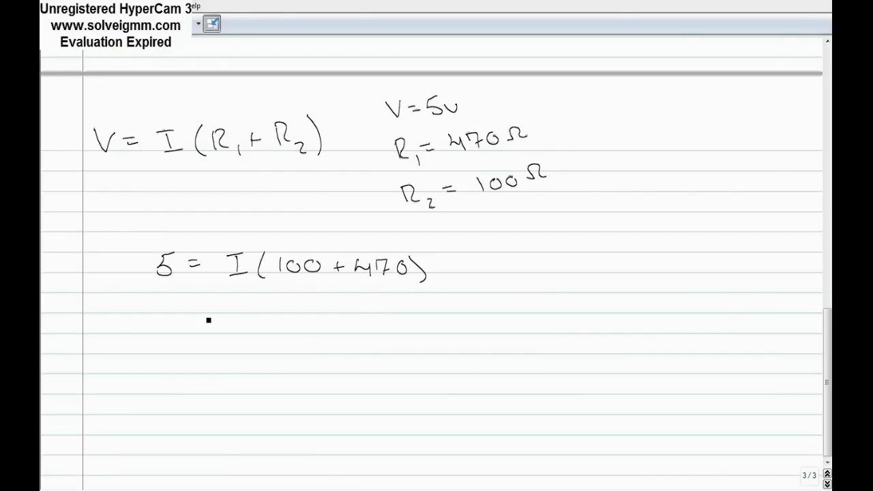
# Write I = 5/570 below the substituted equation
pyautogui.moveTo(183, 328); pyautogui.dragTo(184, 341)
pyautogui.moveTo(177, 343); pyautogui.dragTo(228, 328)
pyautogui.moveTo(219, 333); pyautogui.dragTo(228, 333)
pyautogui.moveTo(287, 311)
pyautogui.mouseDown()
pyautogui.moveTo(285, 319)
pyautogui.moveTo(319, 323)
pyautogui.moveTo(295, 351)
pyautogui.moveTo(316, 338)
pyautogui.mouseUp()
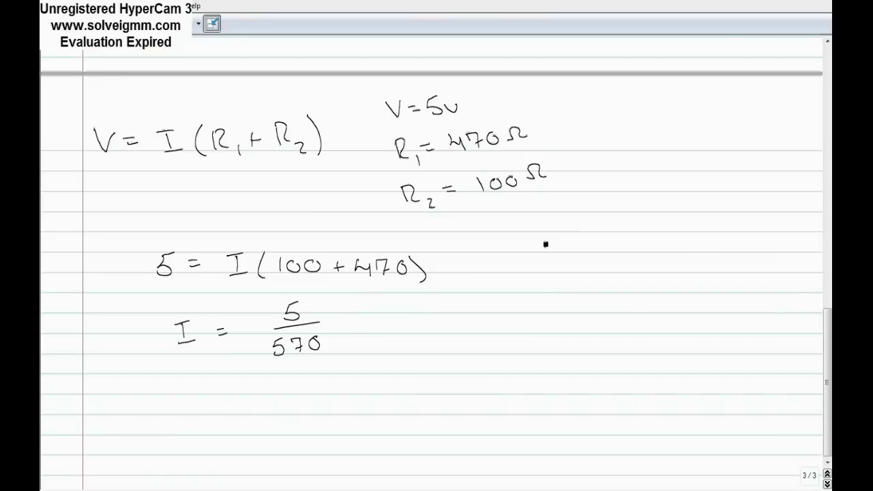
# Write V = IR to the right of the current calculation
pyautogui.moveTo(553, 233)
pyautogui.mouseDown()
pyautogui.moveTo(558, 253)
pyautogui.moveTo(568, 233)
pyautogui.mouseUp()
pyautogui.moveTo(579, 242); pyautogui.dragTo(590, 248)
pyautogui.moveTo(603, 238)
pyautogui.mouseDown()
pyautogui.moveTo(617, 237)
pyautogui.moveTo(610, 257)
pyautogui.mouseUp()
pyautogui.moveTo(603, 257)
pyautogui.mouseDown()
pyautogui.moveTo(635, 240)
pyautogui.moveTo(639, 256)
pyautogui.mouseUp()
# Write the terms IR₁ and IR₂ side by side below V = IR
pyautogui.moveTo(508, 288); pyautogui.dragTo(525, 287)
pyautogui.moveTo(517, 288); pyautogui.dragTo(524, 308)
pyautogui.moveTo(529, 308)
pyautogui.mouseDown()
pyautogui.moveTo(530, 293)
pyautogui.moveTo(544, 308)
pyautogui.mouseUp()
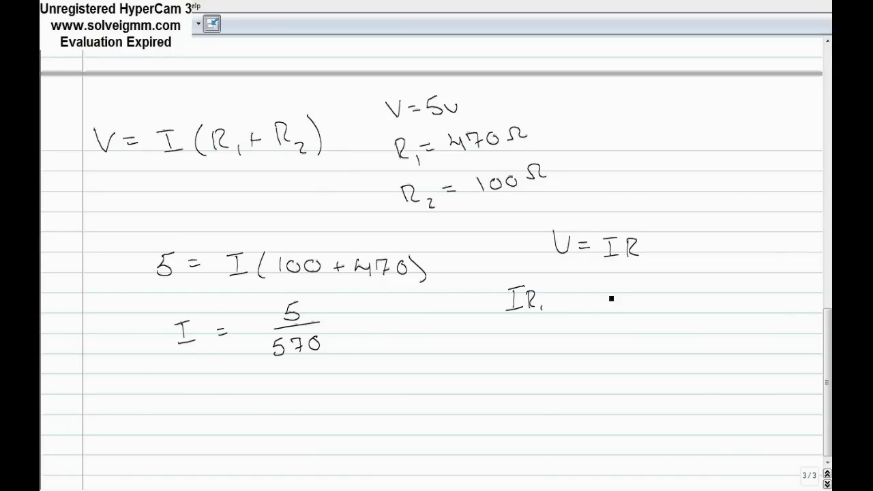
pyautogui.moveTo(615, 300); pyautogui.dragTo(615, 309)
pyautogui.moveTo(608, 309)
pyautogui.mouseDown()
pyautogui.moveTo(626, 308)
pyautogui.moveTo(631, 285)
pyautogui.mouseUp()
pyautogui.moveTo(631, 285); pyautogui.dragTo(650, 312)
# Write 5/570(470) under IR₁ and 5/570(100) under IR₂, undoing a stray mark
pyautogui.moveTo(493, 339)
pyautogui.mouseDown()
pyautogui.moveTo(491, 353)
pyautogui.moveTo(506, 353)
pyautogui.moveTo(523, 374)
pyautogui.mouseUp()
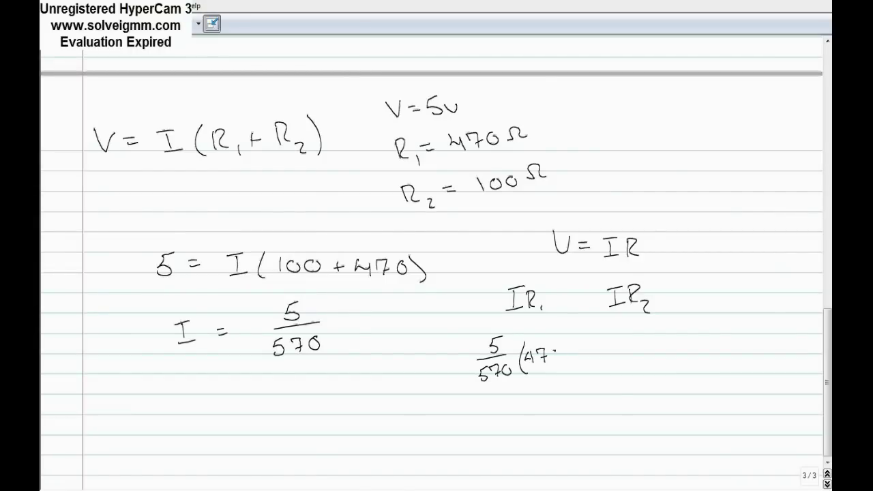
pyautogui.moveTo(563, 350); pyautogui.dragTo(563, 350)
pyautogui.moveTo(568, 345)
pyautogui.mouseDown()
pyautogui.moveTo(568, 367)
pyautogui.moveTo(622, 346)
pyautogui.moveTo(617, 359)
pyautogui.mouseUp()
pyautogui.hotkey('ctrl', 'z')
pyautogui.hotkey('ctrl', 'z')
pyautogui.moveTo(613, 335)
pyautogui.mouseDown()
pyautogui.moveTo(629, 353)
pyautogui.moveTo(604, 378)
pyautogui.mouseUp()
pyautogui.moveTo(618, 366)
pyautogui.mouseDown()
pyautogui.moveTo(648, 371)
pyautogui.moveTo(675, 361)
pyautogui.mouseUp()
pyautogui.moveTo(684, 356); pyautogui.dragTo(691, 370)
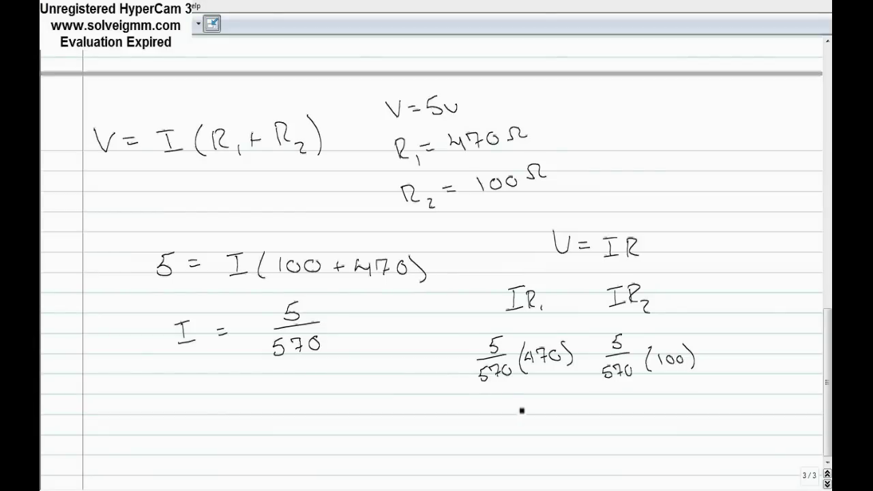
# Write the drop results 4.12 and 0.87, then jump back to page 1
pyautogui.moveTo(526, 401)
pyautogui.mouseDown()
pyautogui.moveTo(527, 415)
pyautogui.moveTo(576, 411)
pyautogui.mouseUp()
pyautogui.moveTo(628, 397)
pyautogui.mouseDown()
pyautogui.moveTo(627, 410)
pyautogui.moveTo(649, 414)
pyautogui.moveTo(659, 401)
pyautogui.moveTo(713, 407)
pyautogui.mouseUp()
pyautogui.click(635, 413)
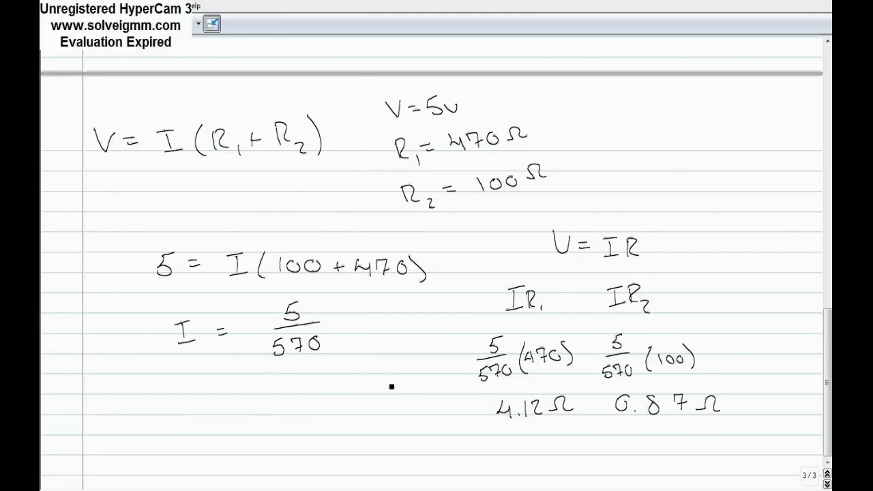
pyautogui.press('pageup')
pyautogui.press('pageup')
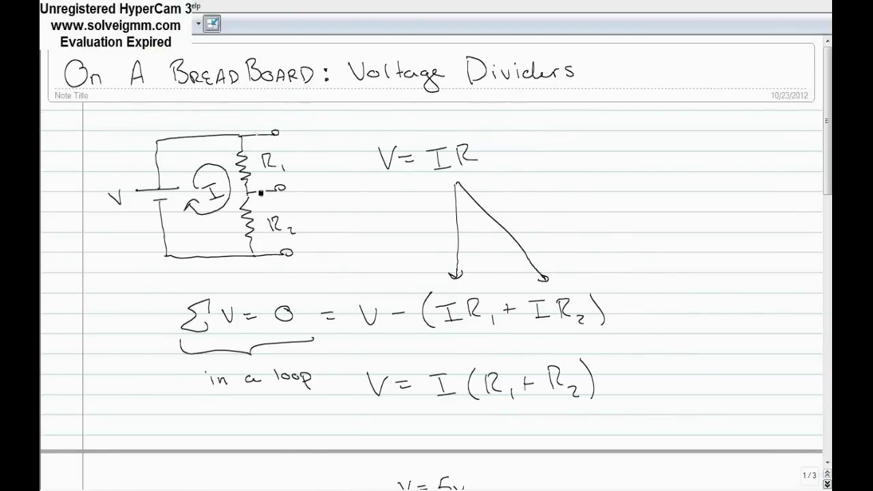
# Page forward from page 1 through page 2 to page 3 with the 470Ω work
pyautogui.click(827, 484)
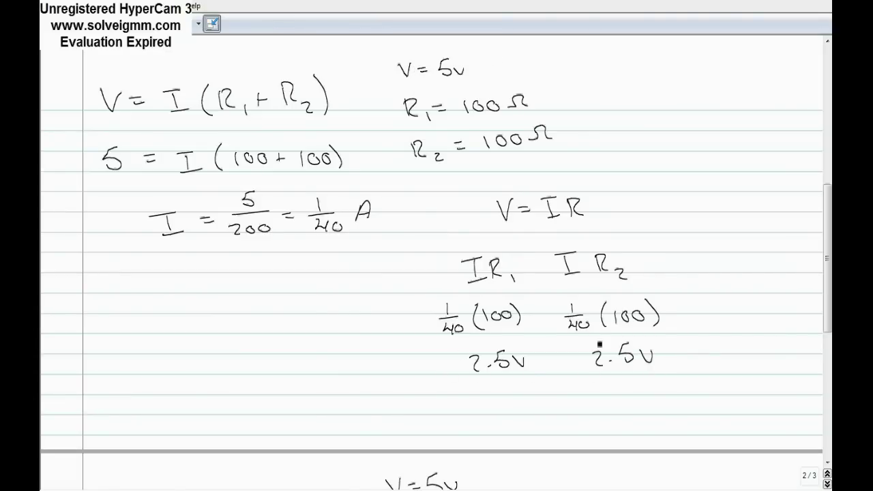
pyautogui.click(827, 483)
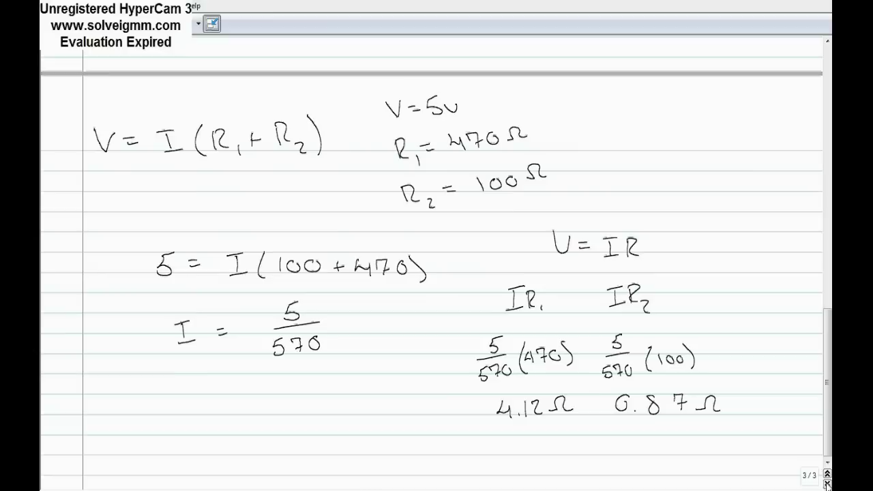